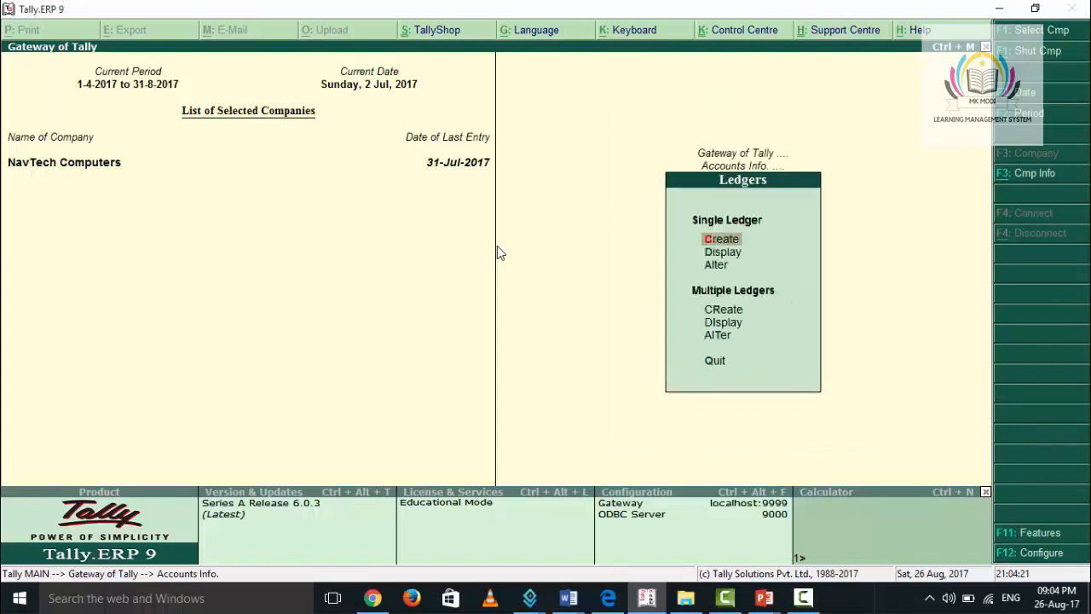
# - Open the Purchases Services Import Taxable ledger for alteration
pyautogui.press('Down')
pyautogui.press('Down')
pyautogui.press('Down')
pyautogui.press('Up')
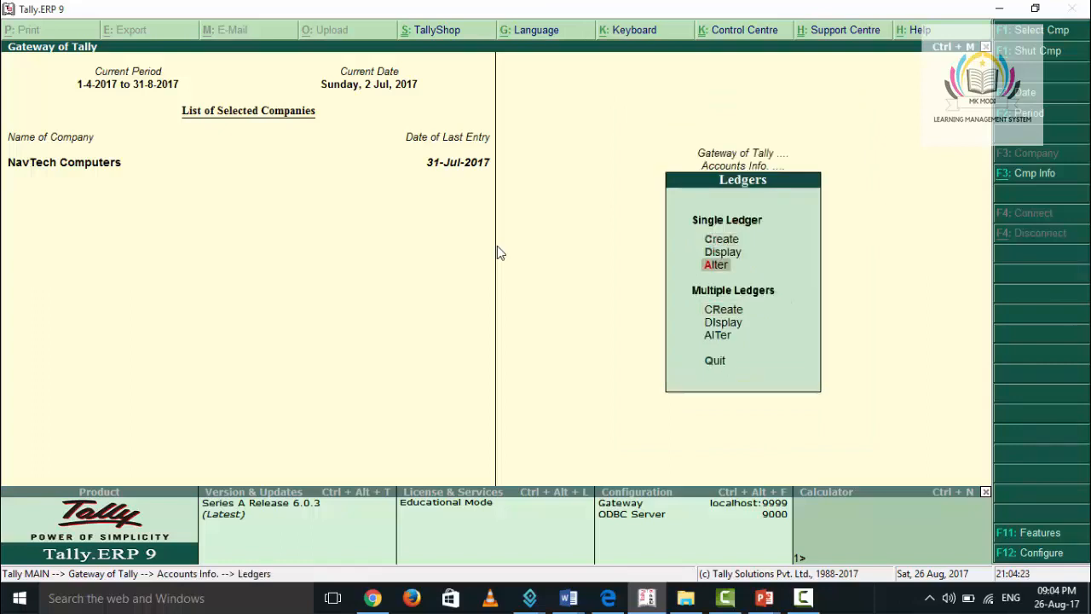
pyautogui.press('Return')
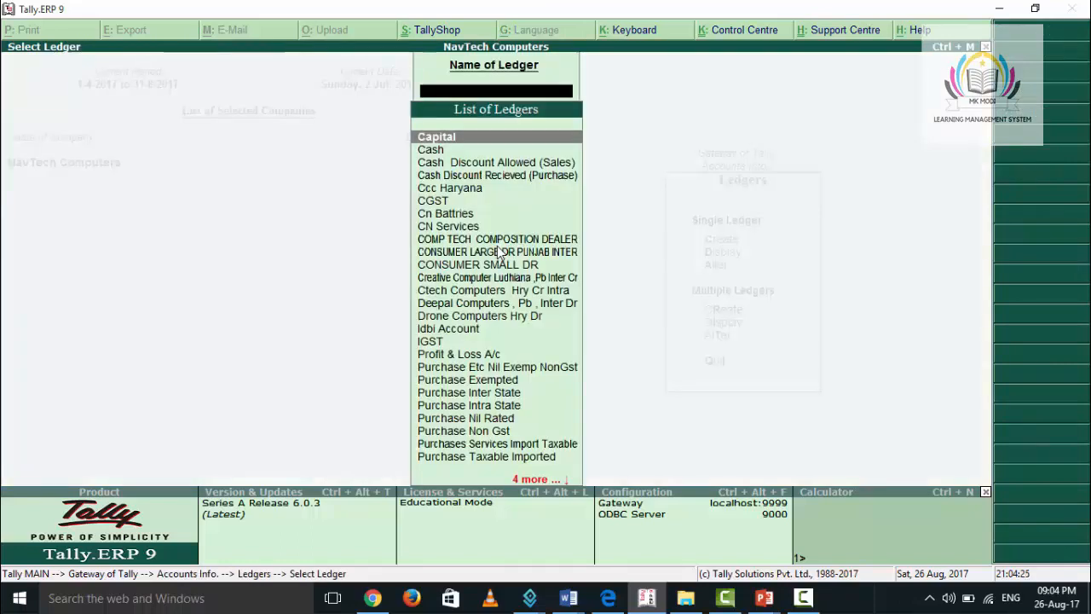
pyautogui.press('Down')
pyautogui.press('Down')
pyautogui.press('Down')
pyautogui.press('Down')
pyautogui.press('Down')
pyautogui.press('Down')
pyautogui.press('Down')
pyautogui.press('Down')
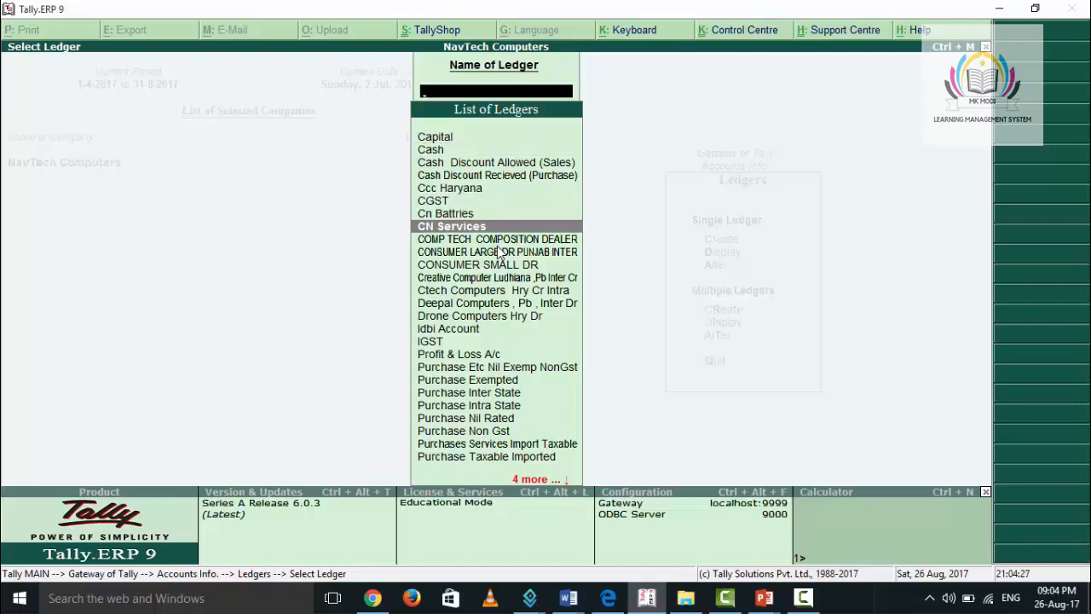
pyautogui.press('Down')
pyautogui.press('Down')
pyautogui.press('Down')
pyautogui.press('Down')
pyautogui.press('Down')
pyautogui.press('Down')
pyautogui.press('Down')
pyautogui.press('Down')
pyautogui.press('Down')
pyautogui.press('Down')
pyautogui.press('Down')
pyautogui.press('Down')
pyautogui.press('Down')
pyautogui.press('Down')
pyautogui.press('Down')
pyautogui.press('Down')
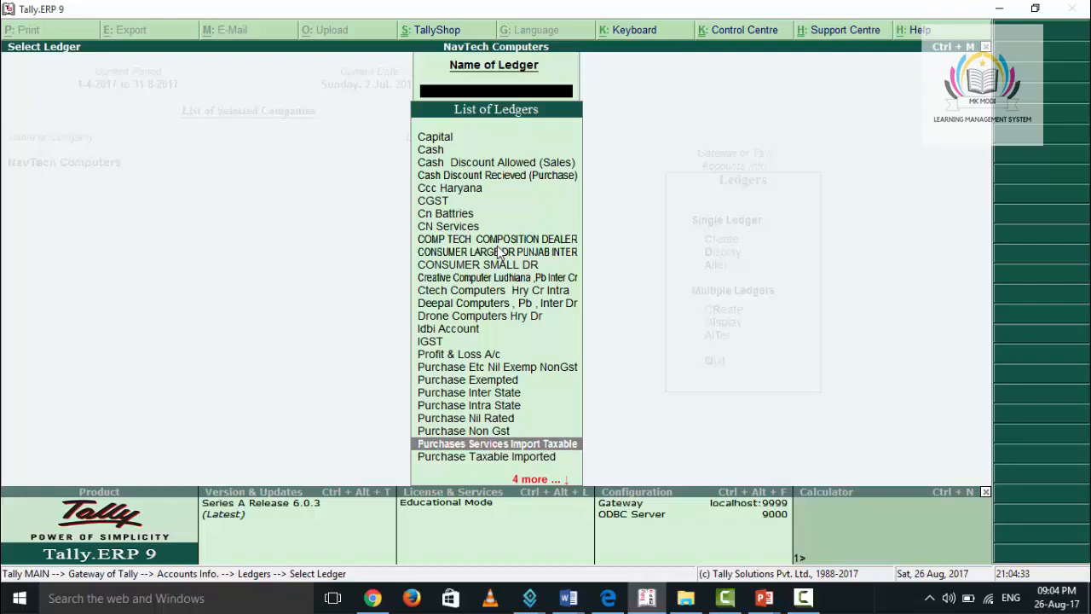
pyautogui.press('Return')
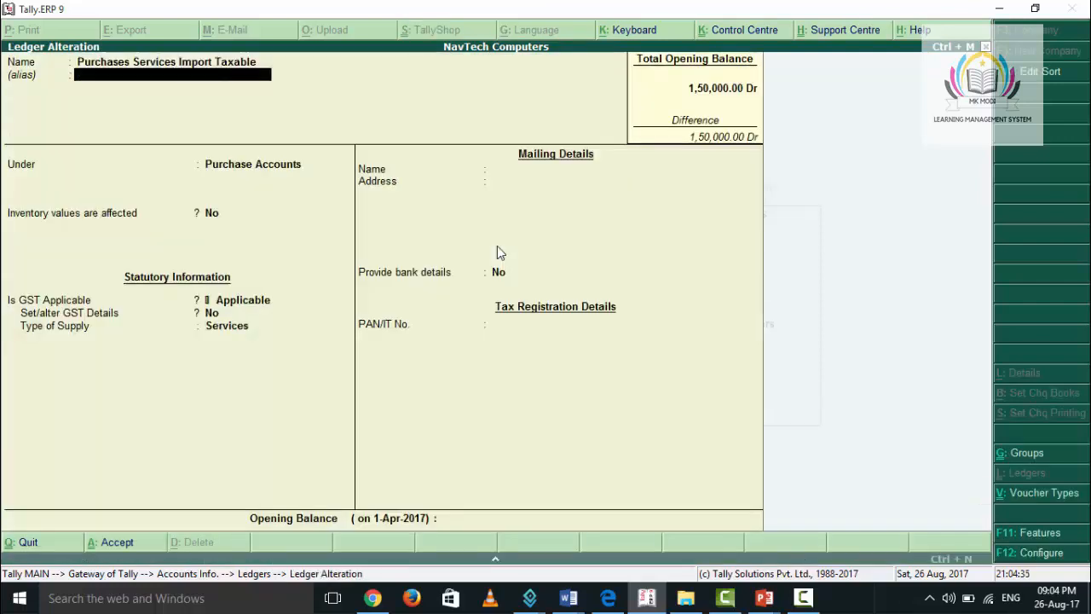
# - Enable GST details for the ledger, keeping Imports Taxable as the nature of transaction and integrated tax at 18%
pyautogui.press('Return')
pyautogui.press('Return')
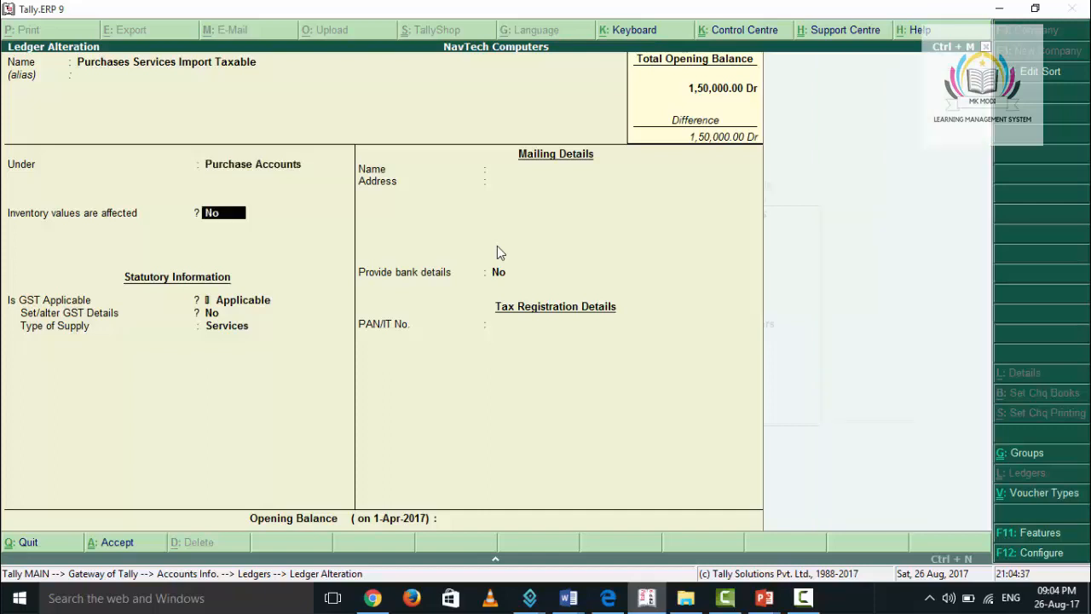
pyautogui.press('Return')
pyautogui.press('Return')
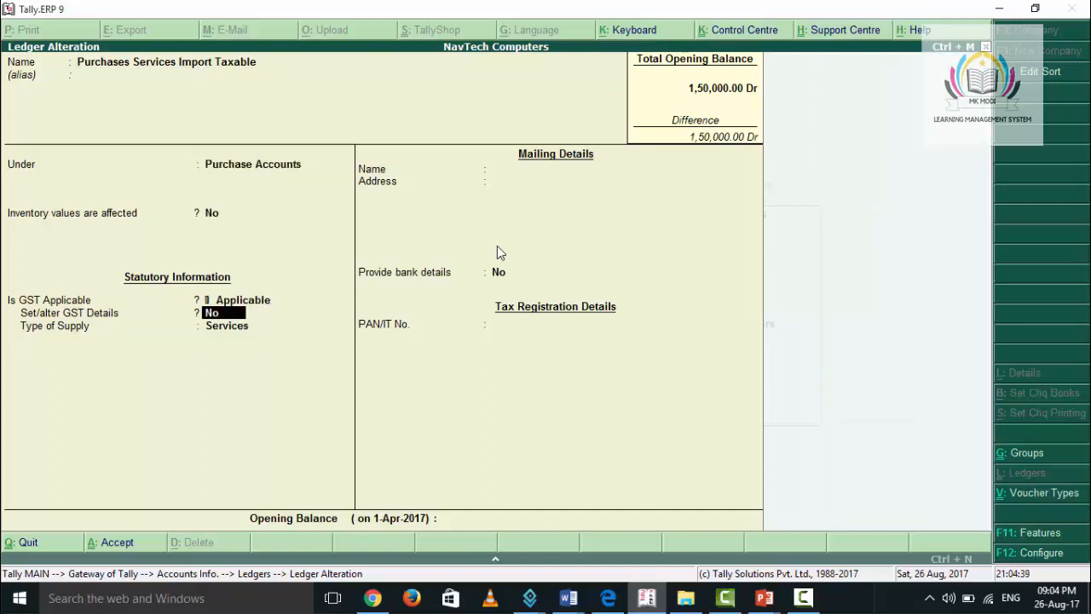
pyautogui.press('y')
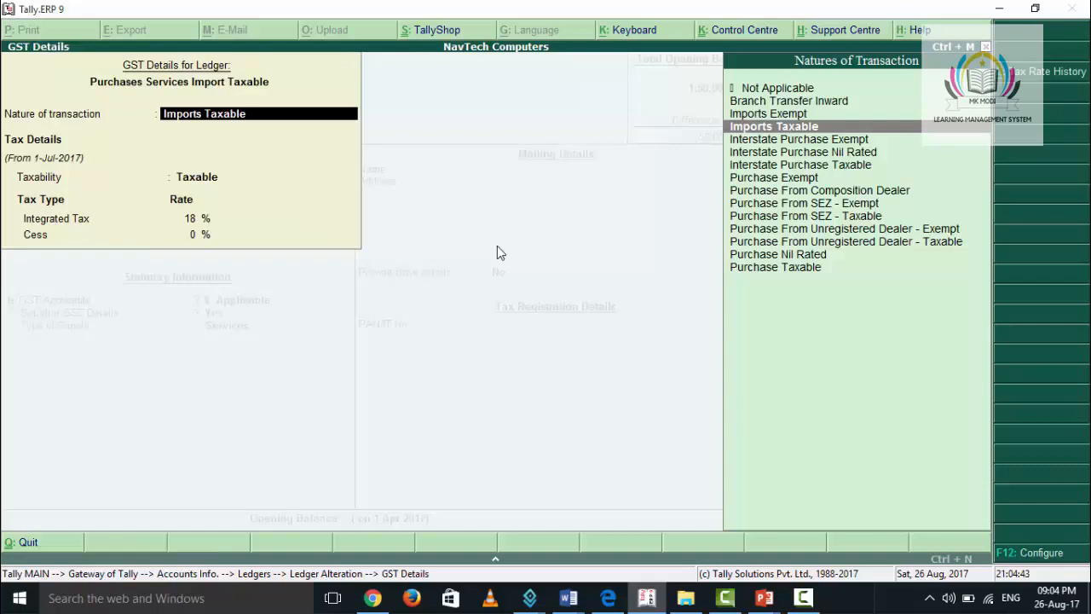
pyautogui.press('Return')
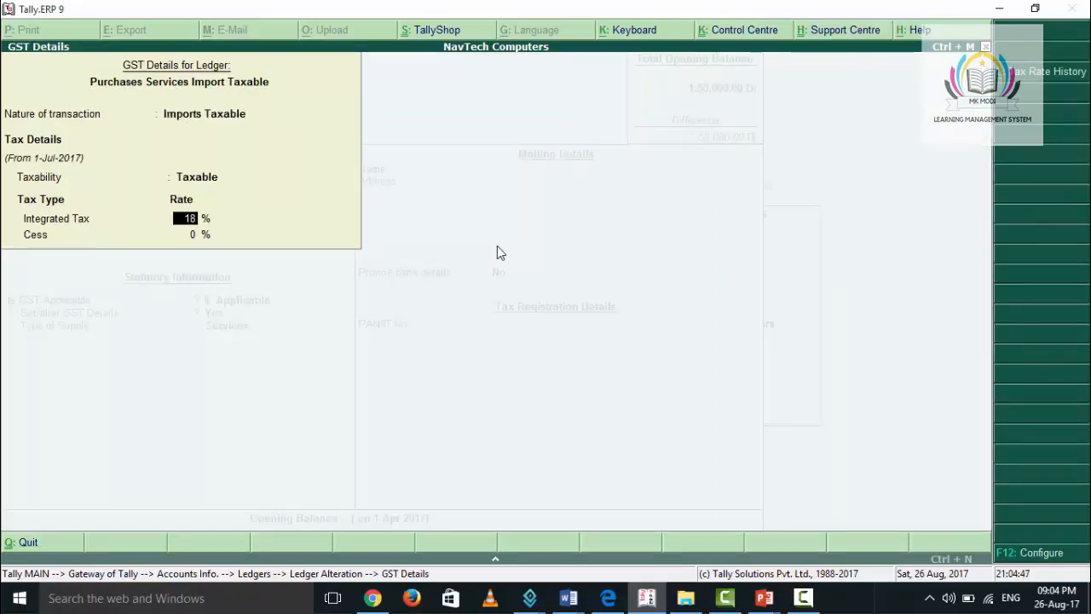
pyautogui.press('Return')
pyautogui.press('Return')
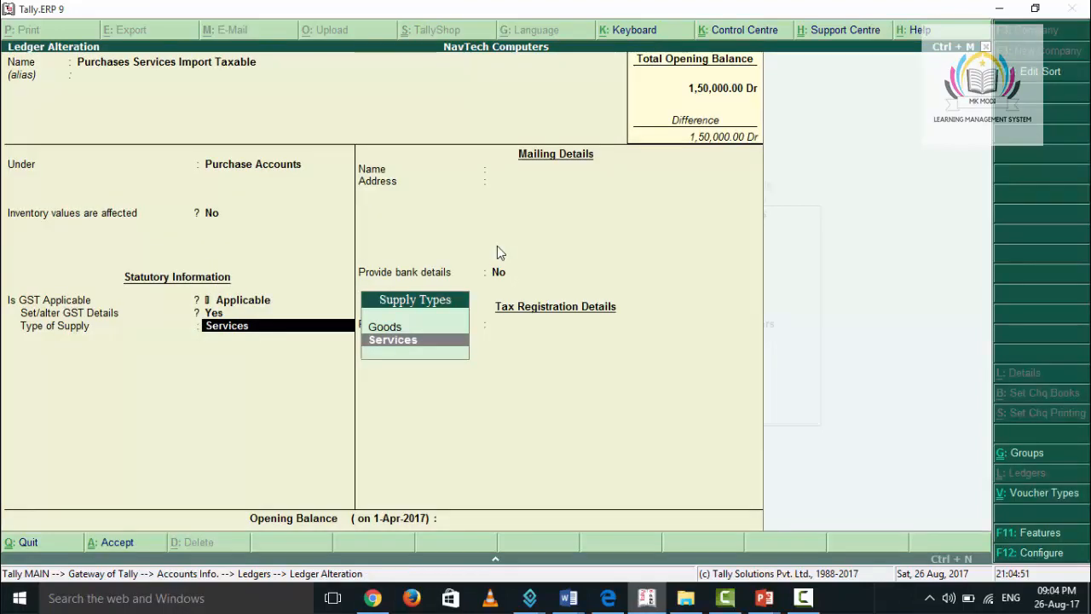
# - Keep Services as the ledger's type of supply, leave the opening balance blank and save the ledger
pyautogui.press('Return')
pyautogui.press('Return')
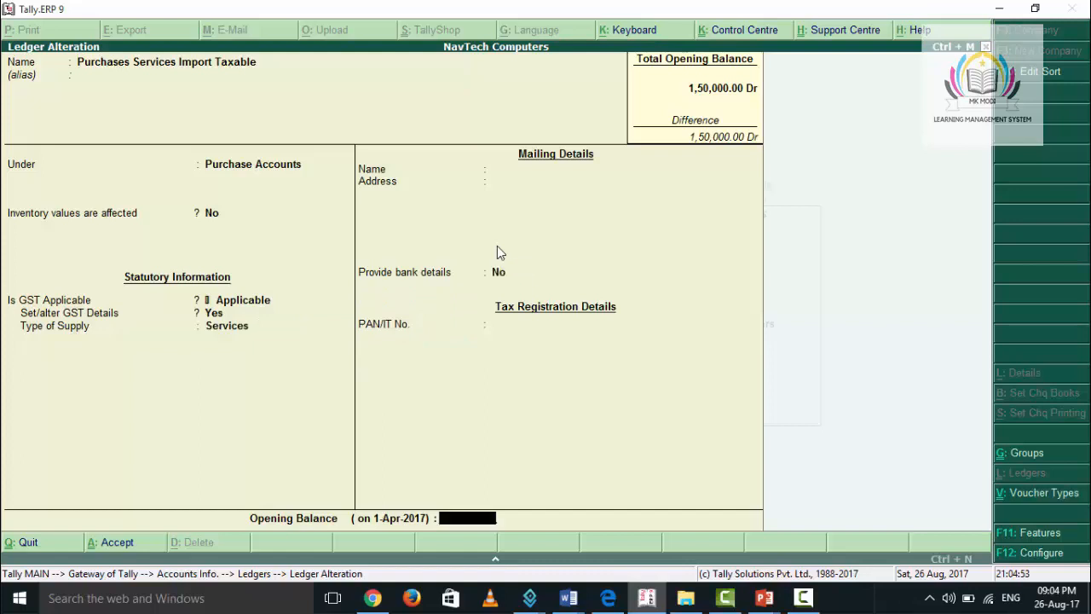
pyautogui.press('Return')
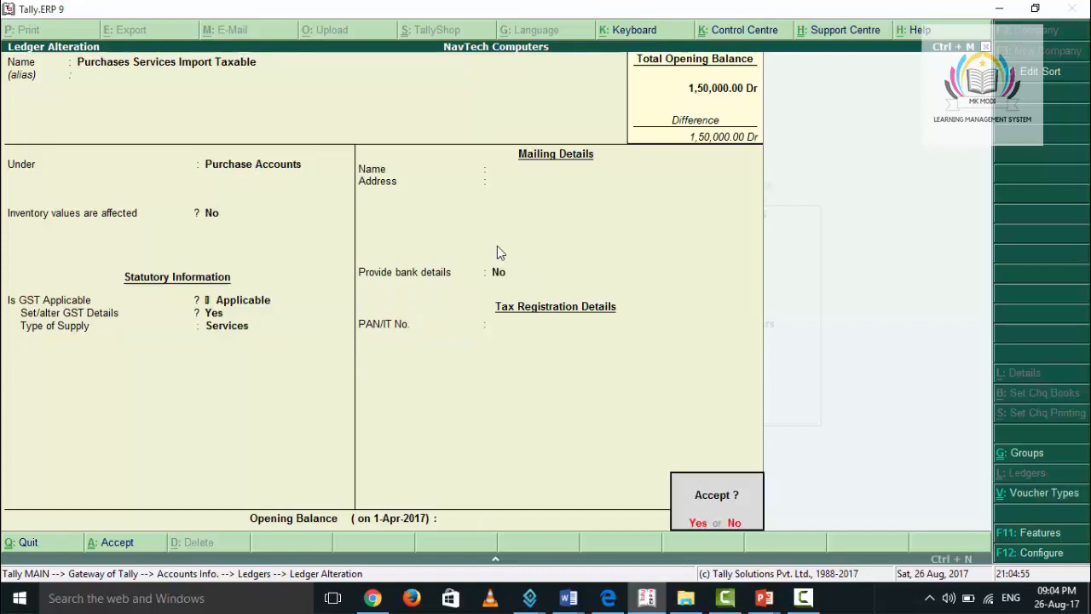
pyautogui.press('Return')
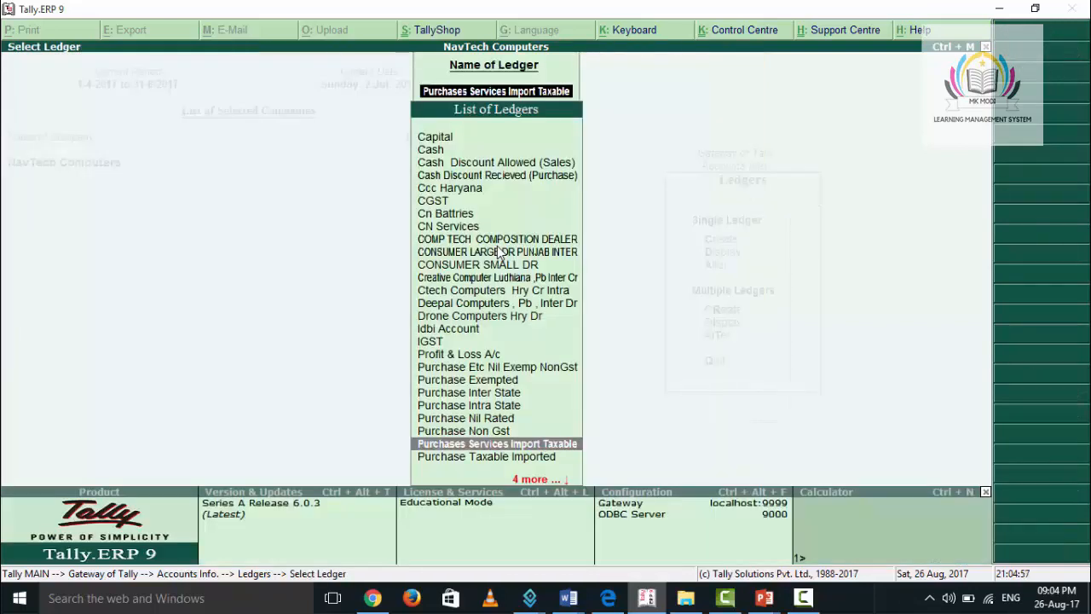
# - Open the CN Services ledger for alteration
pyautogui.press('Up')
pyautogui.press('Up')
pyautogui.press('Up')
pyautogui.press('Up')
pyautogui.press('Up')
pyautogui.press('Up')
pyautogui.press('Up')
pyautogui.press('Up')
pyautogui.press('Up')
pyautogui.press('Up')
pyautogui.press('Up')
pyautogui.press('Up')
pyautogui.press('Up')
pyautogui.press('Up')
pyautogui.press('Up')
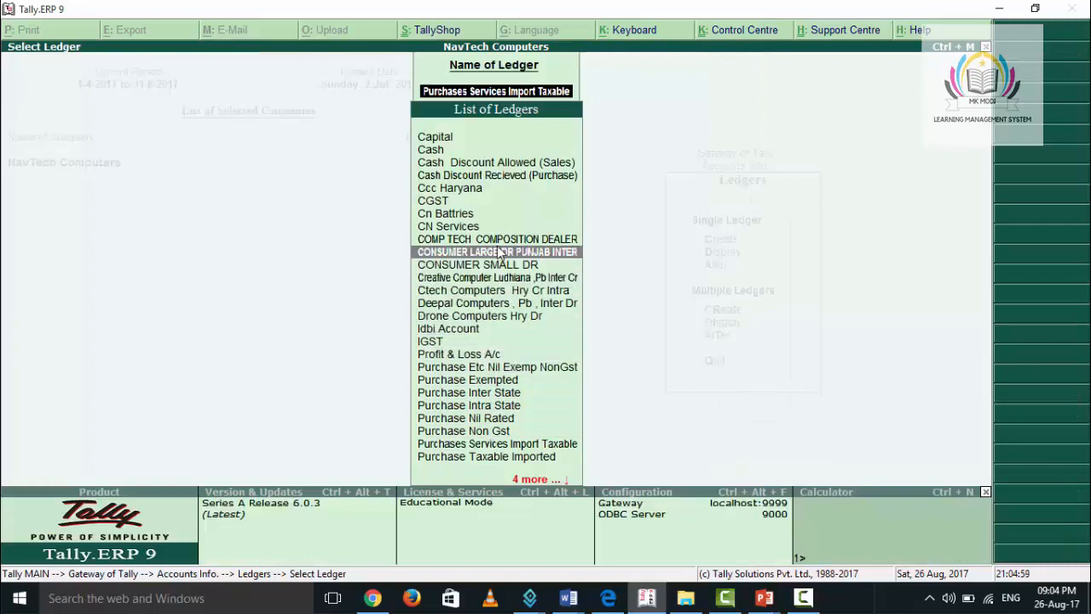
pyautogui.press('Up')
pyautogui.press('Up')
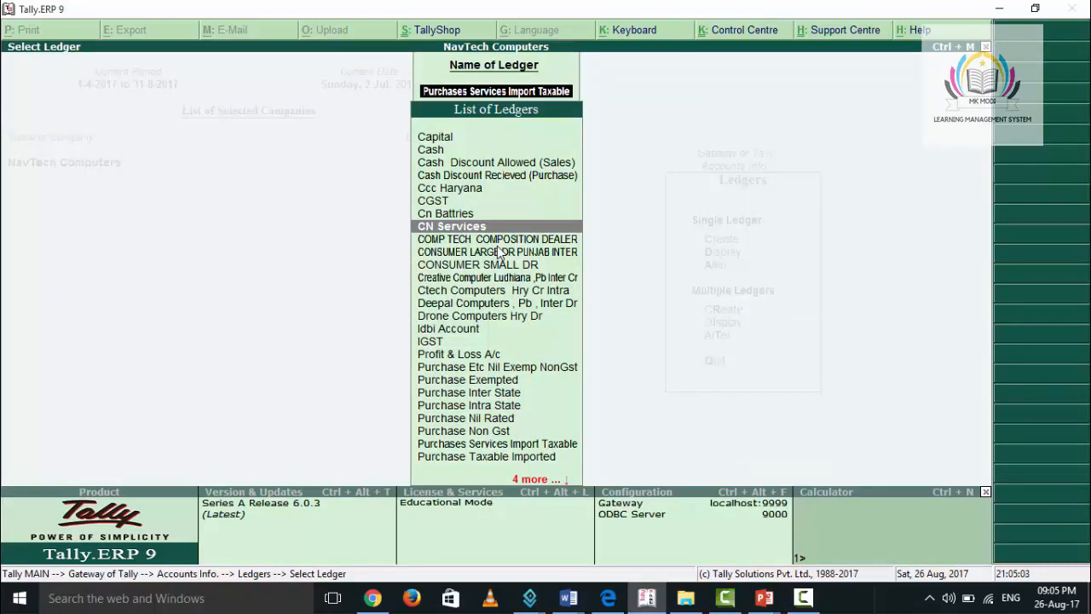
pyautogui.press('Return')
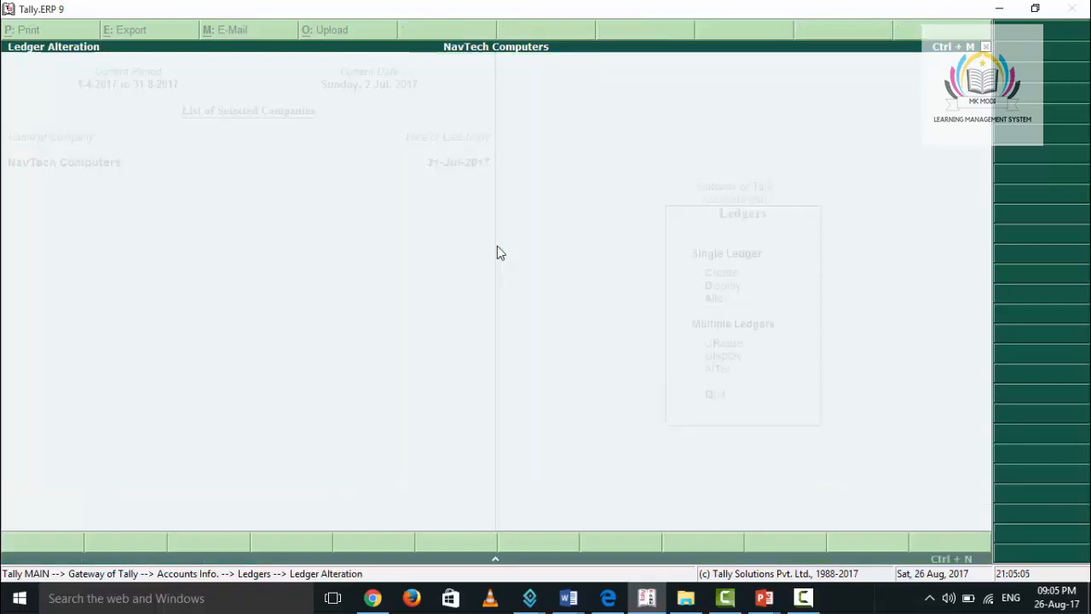
# - Review the CN Services ledger's group, mailing details, country and tax registration settings, and accept it without changes
pyautogui.press('Return')
pyautogui.press('Return')
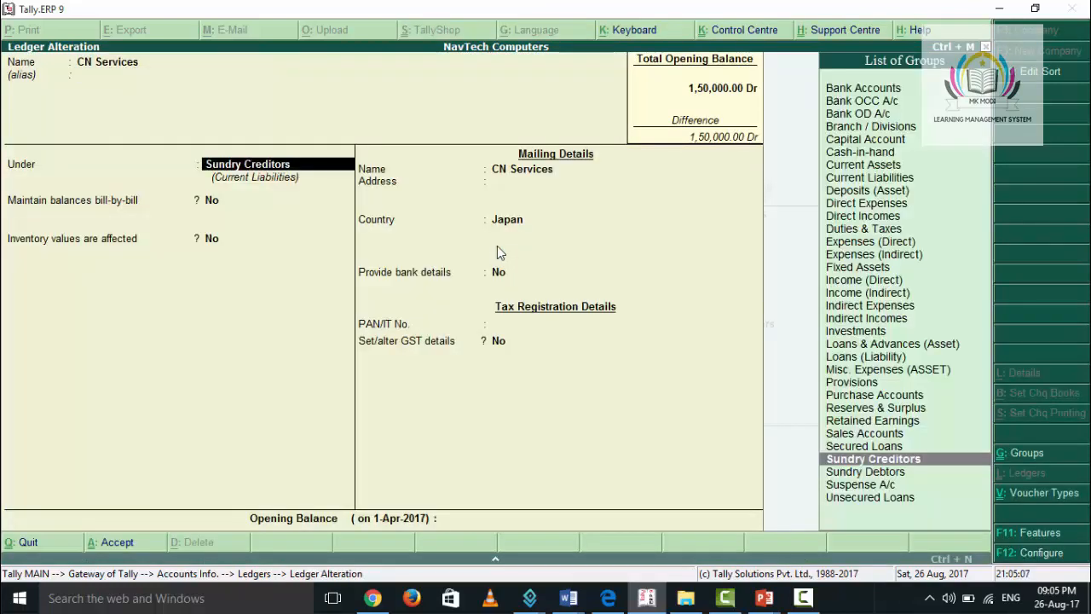
pyautogui.press('Return')
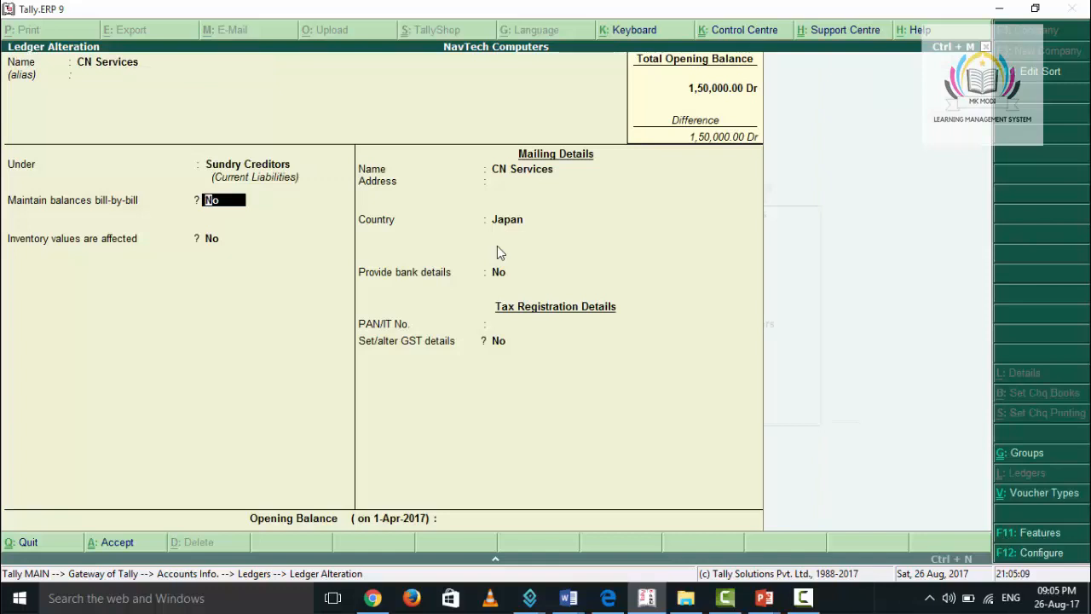
pyautogui.press('Return')
pyautogui.press('Return')
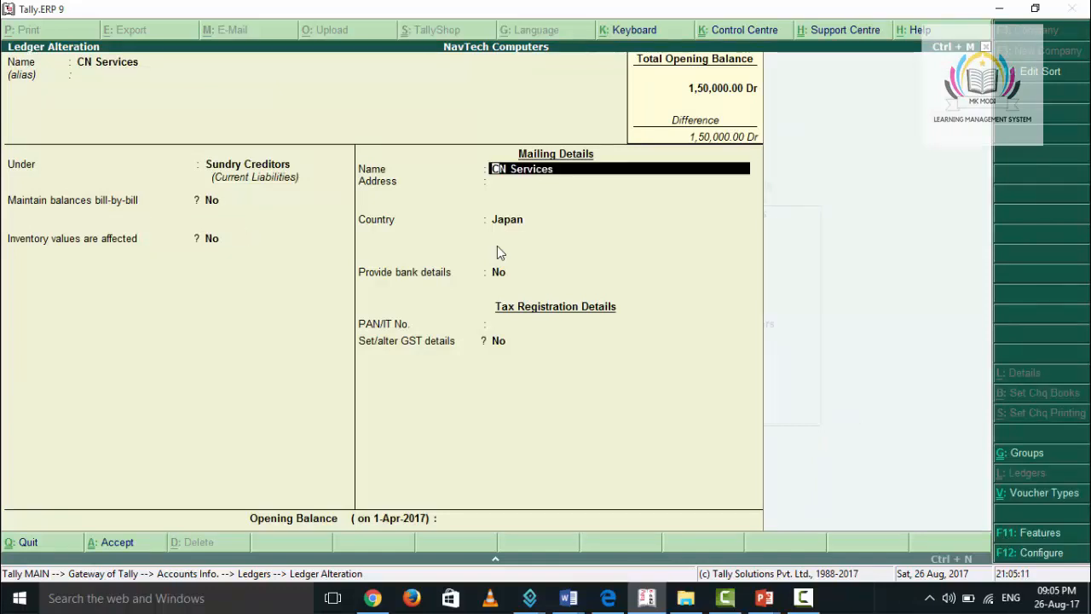
pyautogui.press('Return')
pyautogui.press('Return')
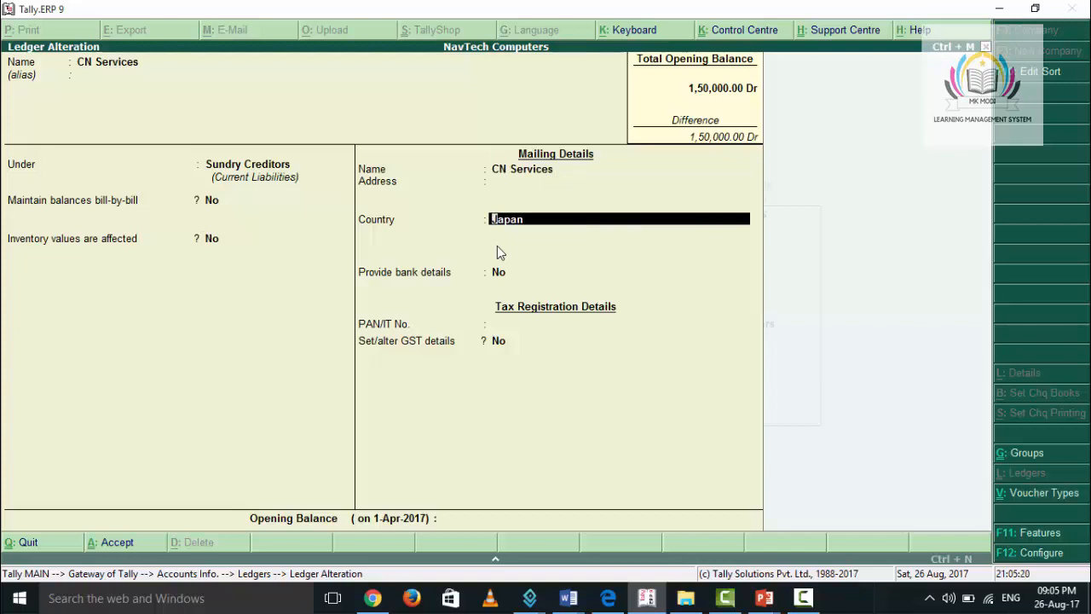
pyautogui.press('Return')
pyautogui.press('Return')
pyautogui.press('Return')
pyautogui.press('Return')
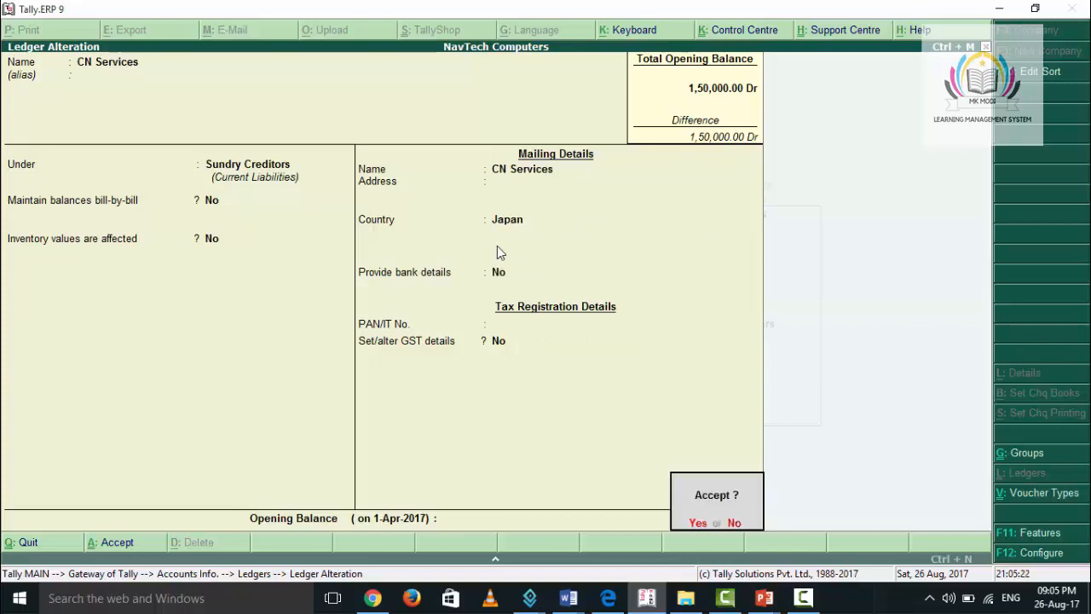
pyautogui.press('Return')
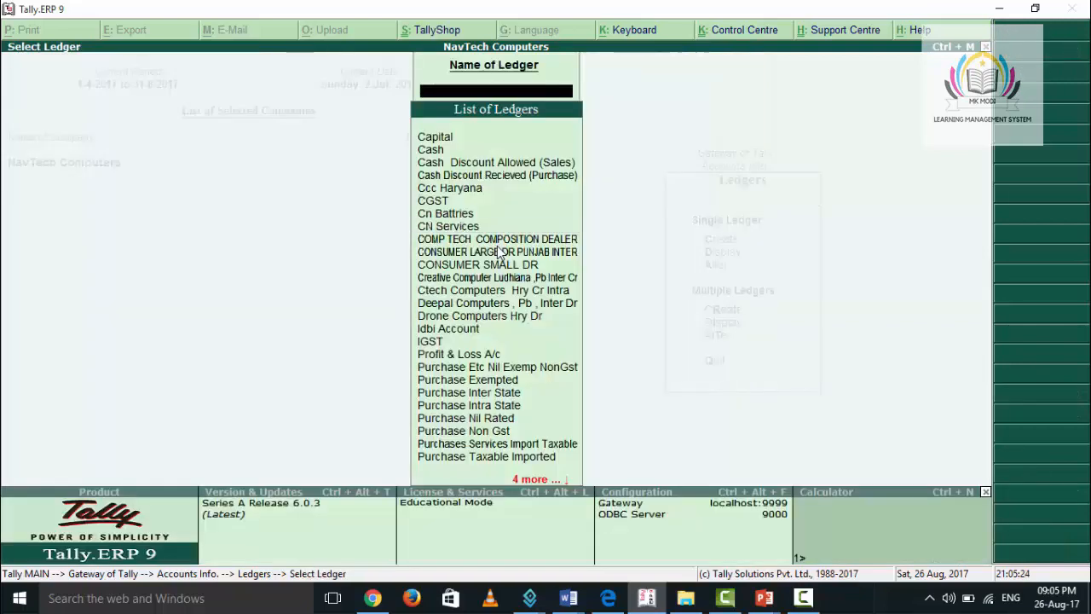
# - Leave the ledger masters and open the Day Book
pyautogui.press('Escape')
pyautogui.press('Escape')
pyautogui.press('Escape')
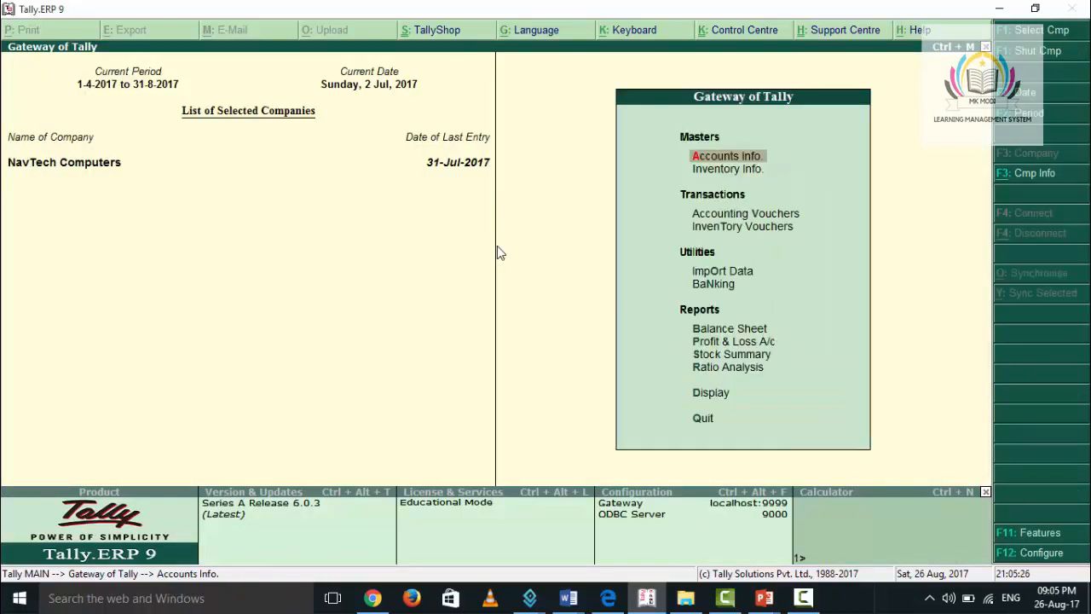
pyautogui.press('Down')
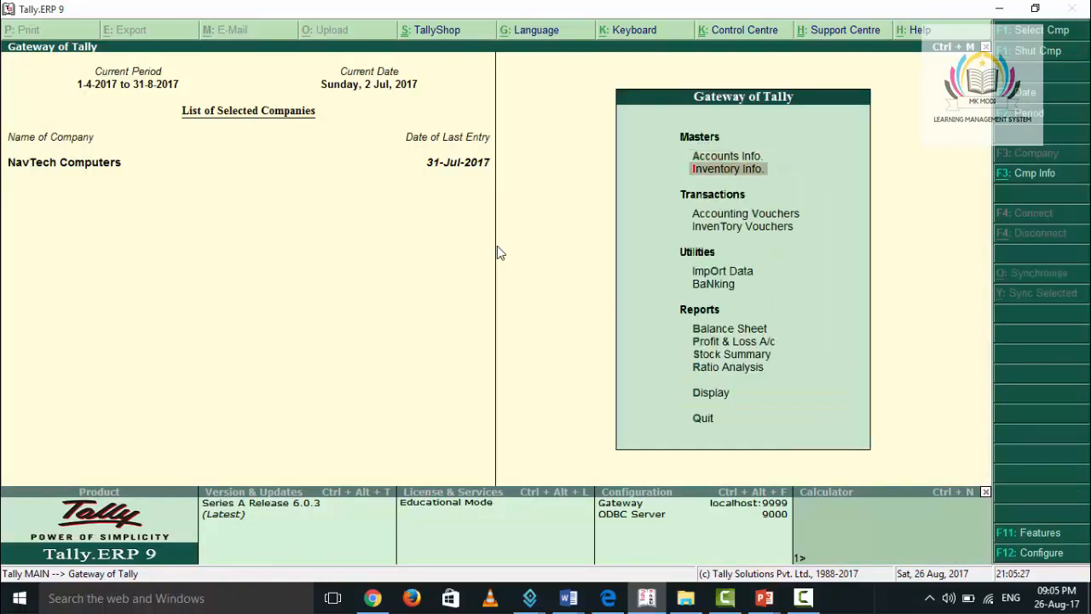
pyautogui.press('d')
pyautogui.press('y')
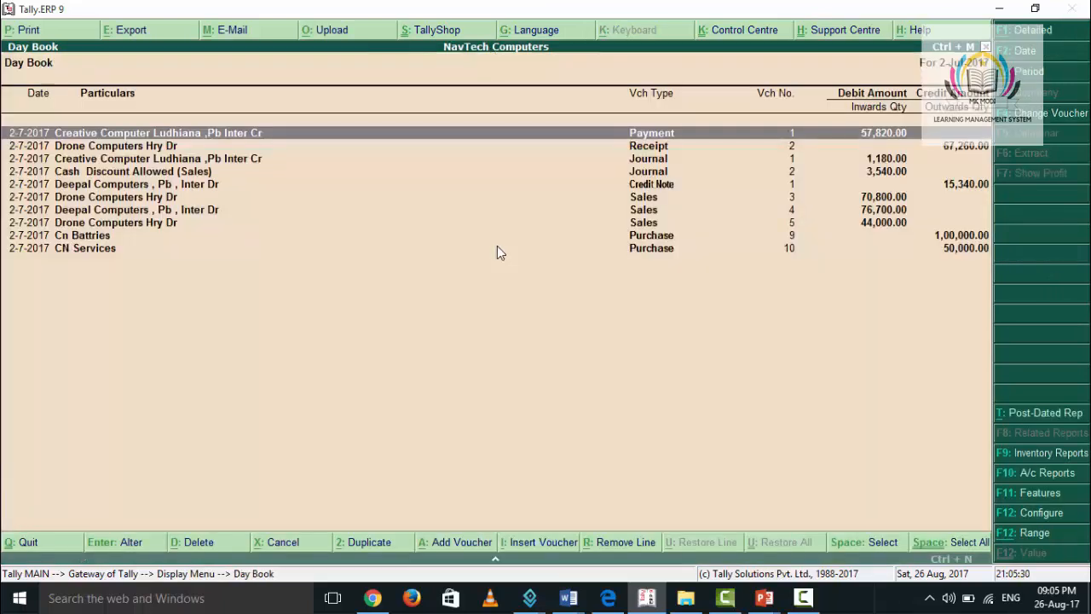
# - Open the CN Services purchase voucher no. 10 from the Day Book for alteration
pyautogui.press('Down')
pyautogui.press('Down')
pyautogui.press('Down')
pyautogui.press('Down')
pyautogui.press('Down')
pyautogui.press('Down')
pyautogui.press('Down')
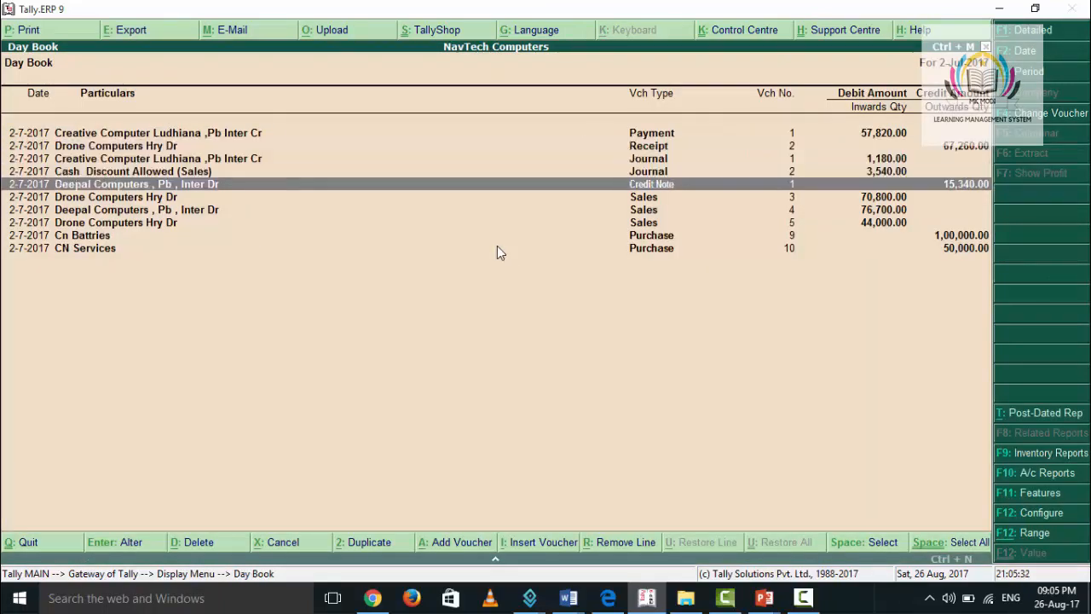
pyautogui.press('Down')
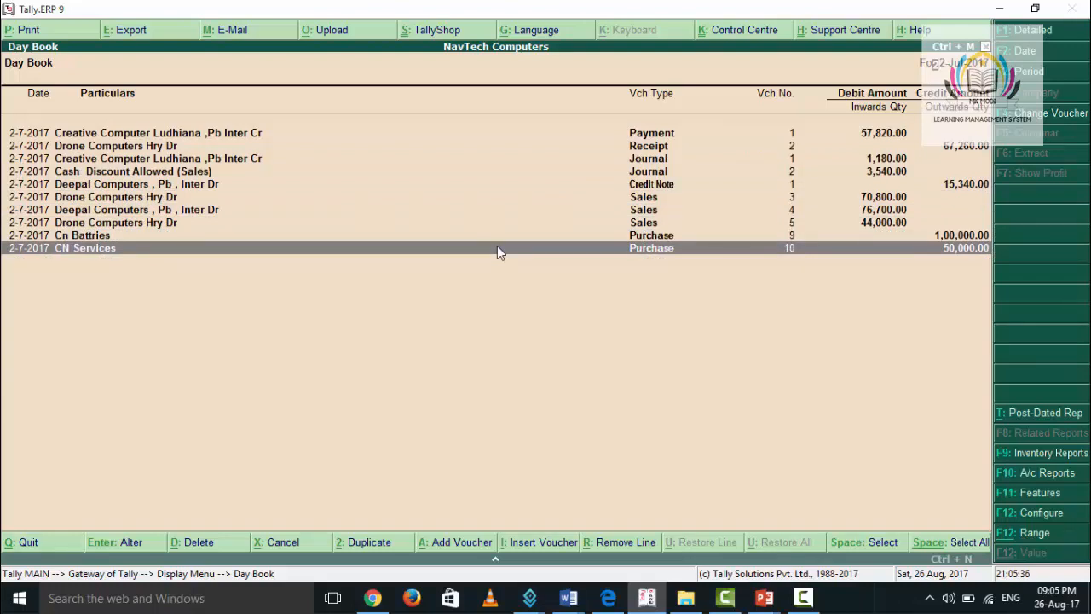
pyautogui.press('Return')
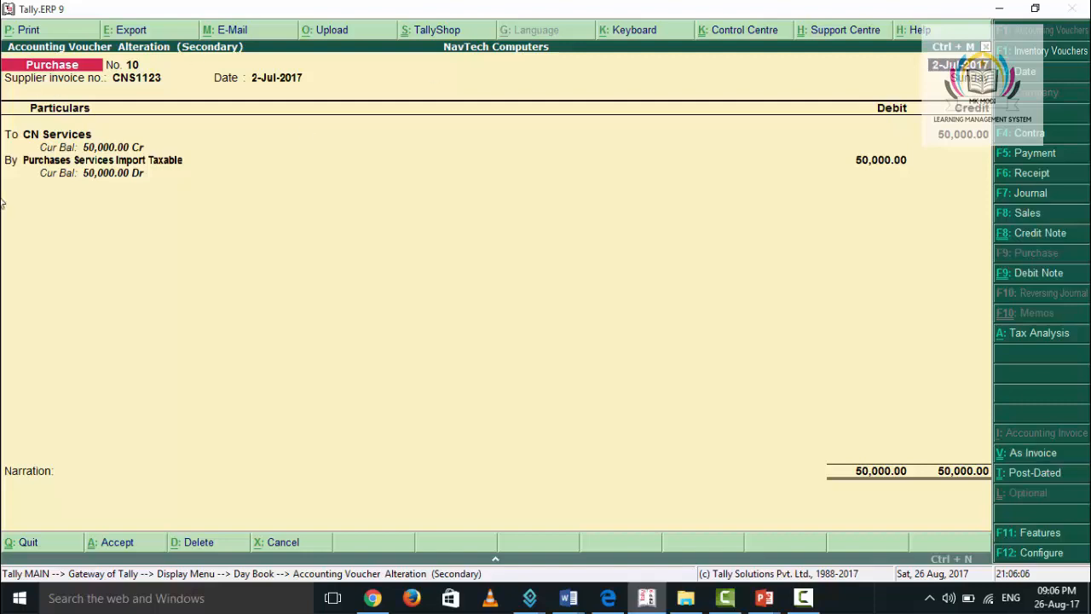
# - View the CN Services purchase in invoice mode, and return it to voucher mode
pyautogui.click(1030, 453)
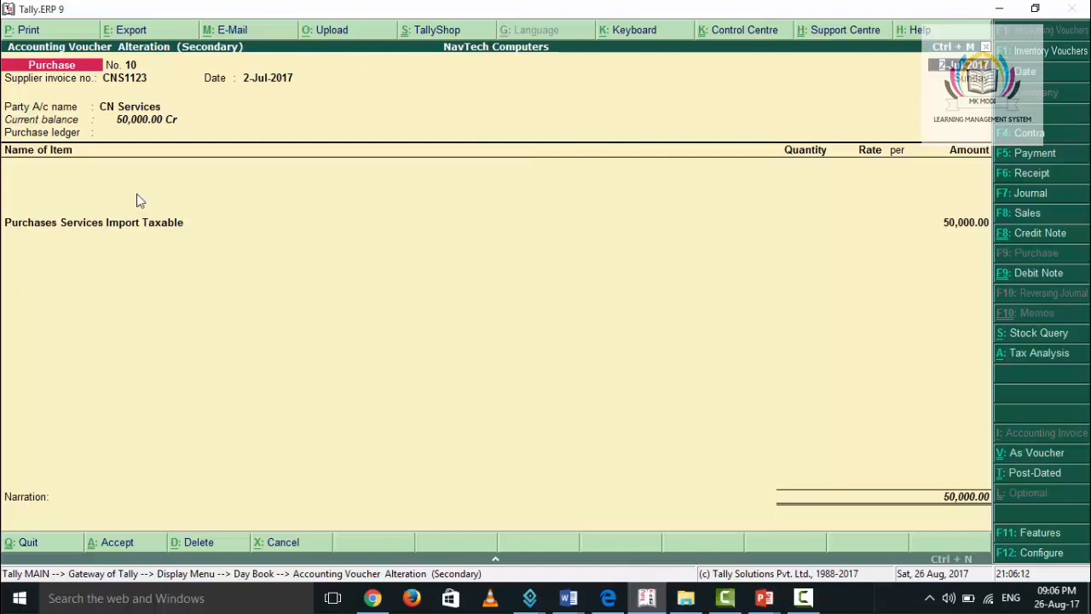
pyautogui.click(1044, 457)
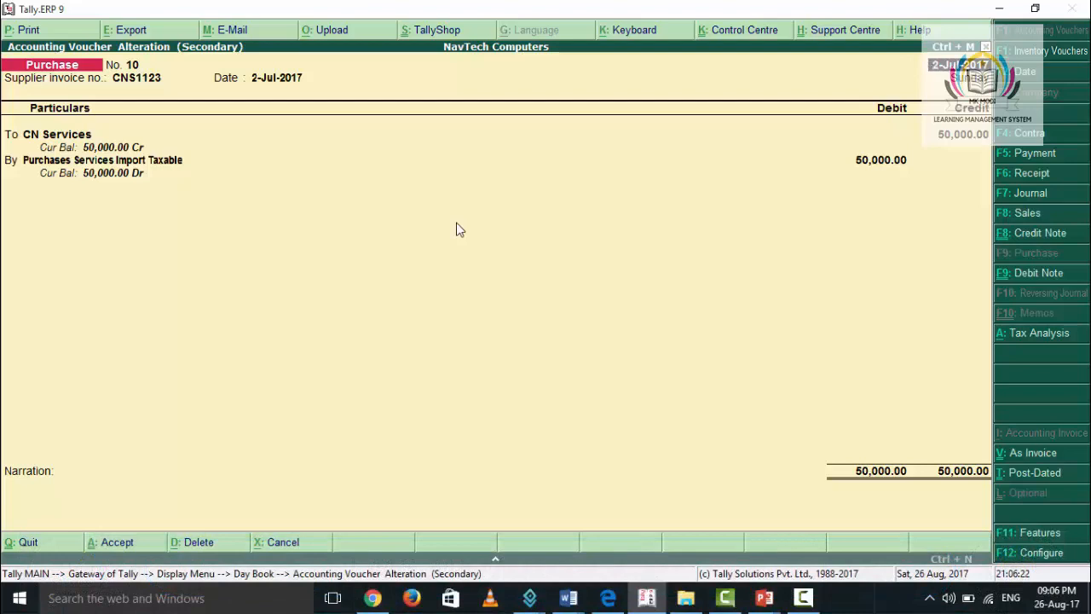
# - Keep supplier invoice CNS1123 dated 2-Jul-2017 and party CN Services, with the supplier's state Not Applicable and the GSTIN blank
pyautogui.press('Return')
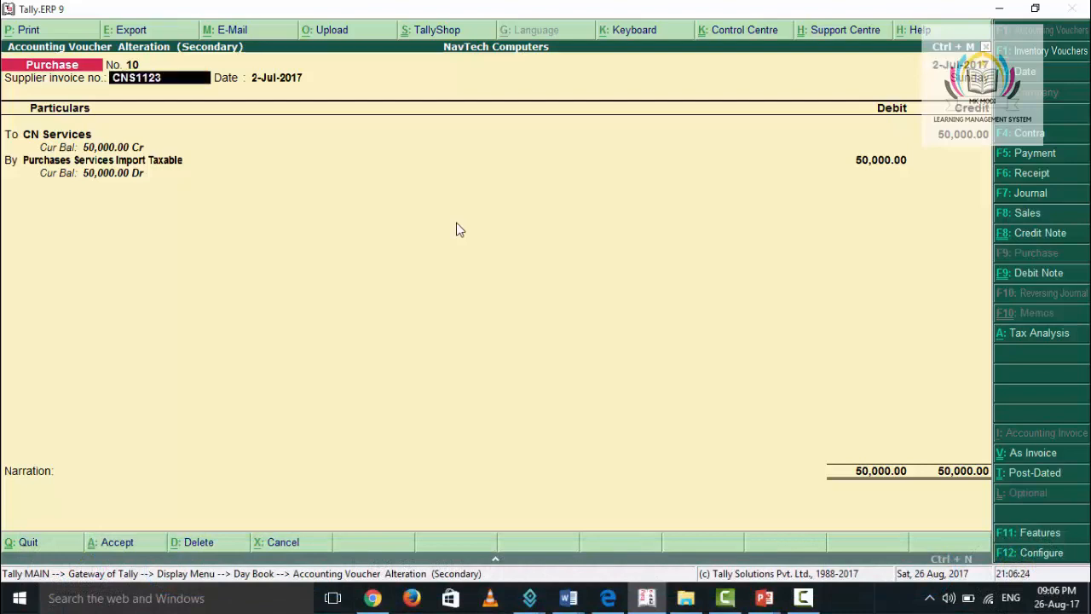
pyautogui.press('Return')
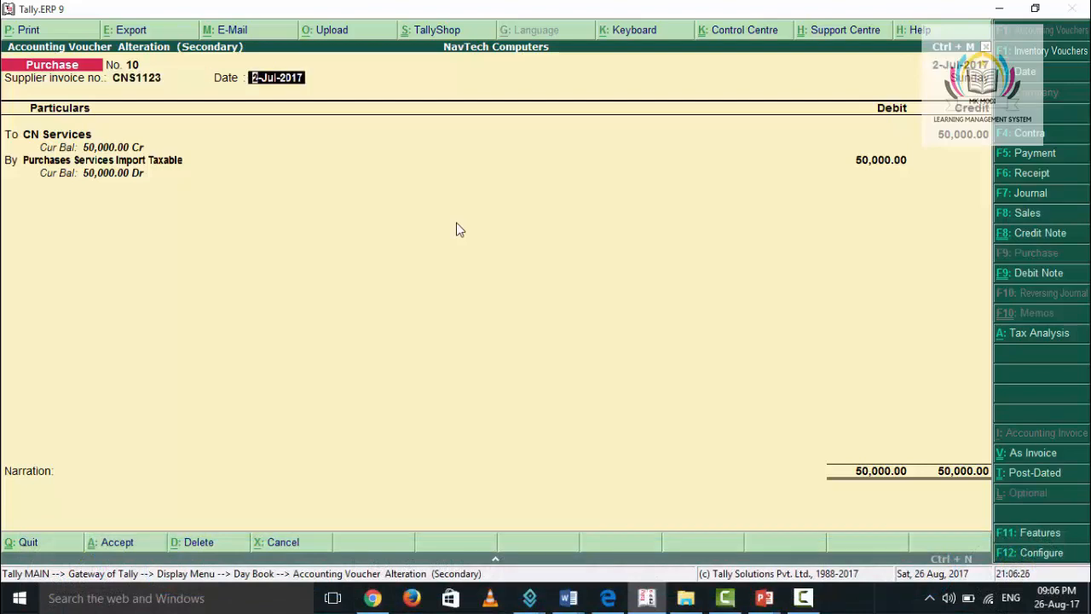
pyautogui.press('Return')
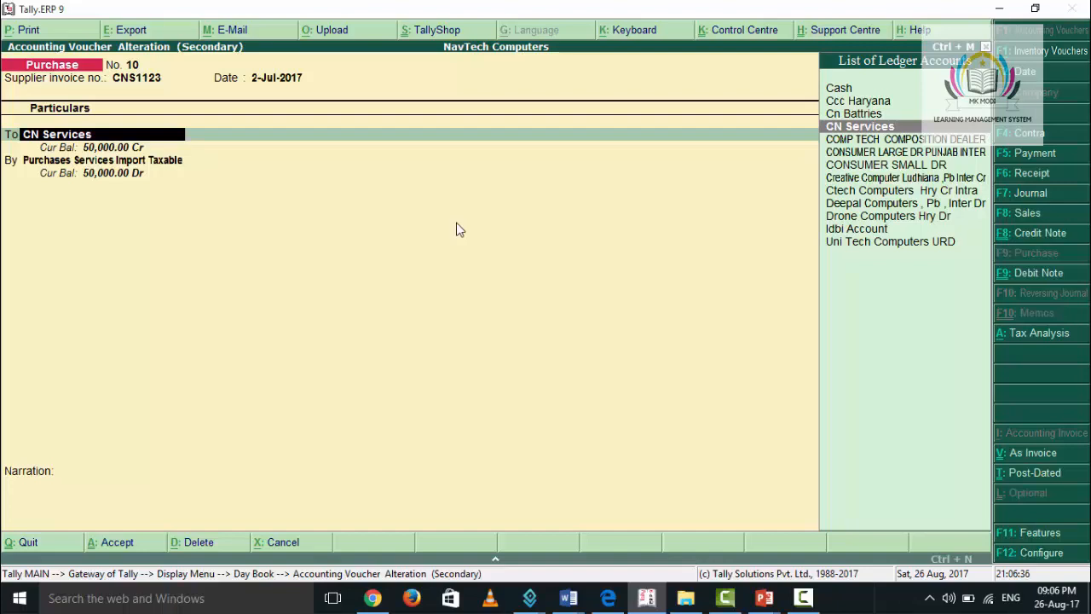
pyautogui.press('Return')
pyautogui.press('Return')
pyautogui.press('Return')
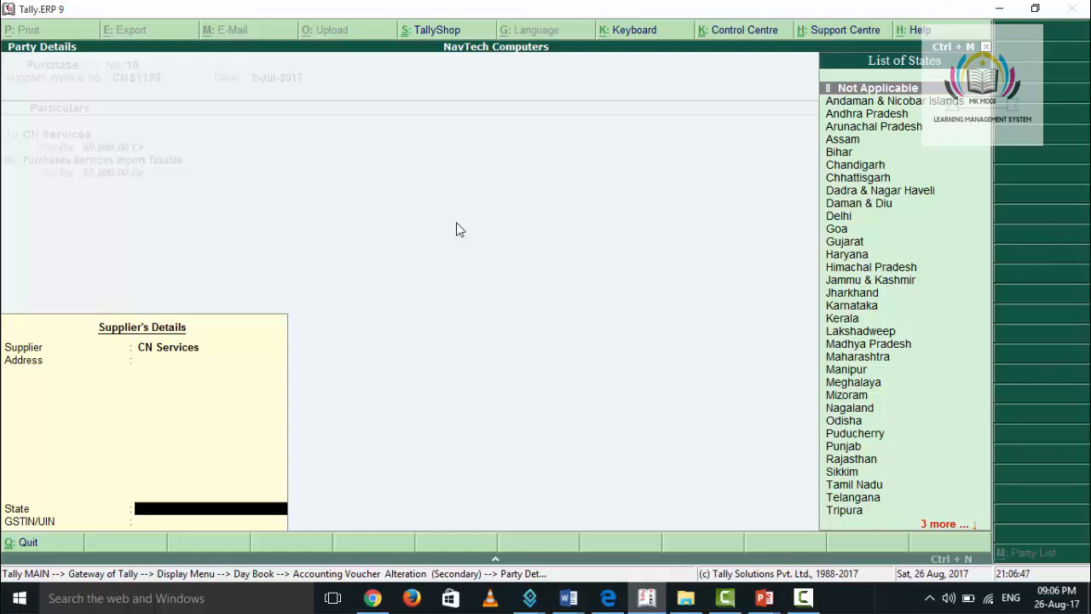
pyautogui.press('Return')
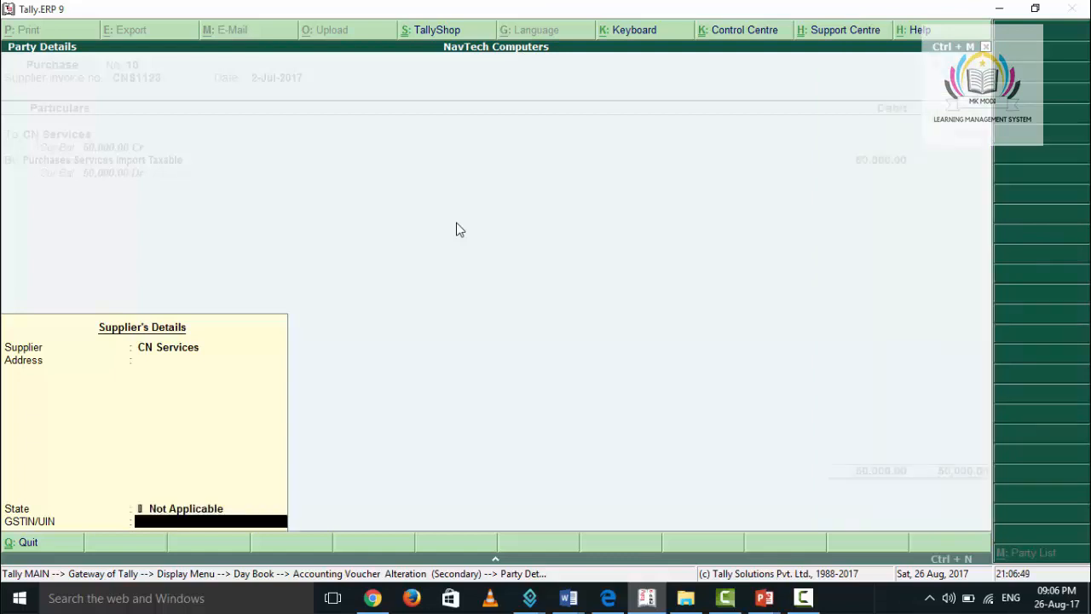
pyautogui.press('Return')
pyautogui.press('Return')
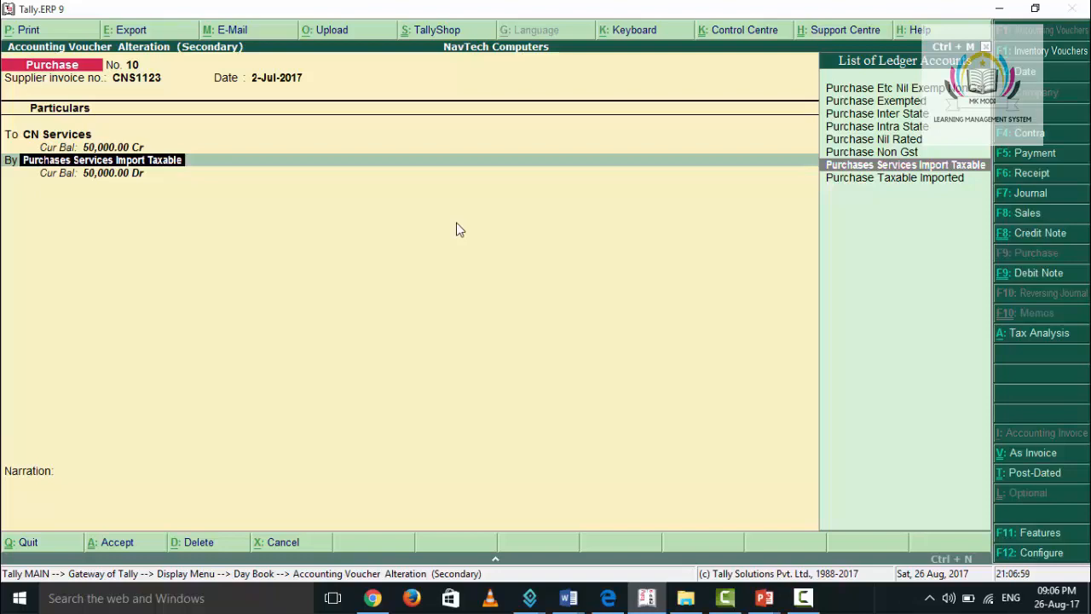
# - Keep the Purchases Services Import Taxable ledger debited with 50,000.00, leave the narration empty, and accept the voucher
pyautogui.press('Return')
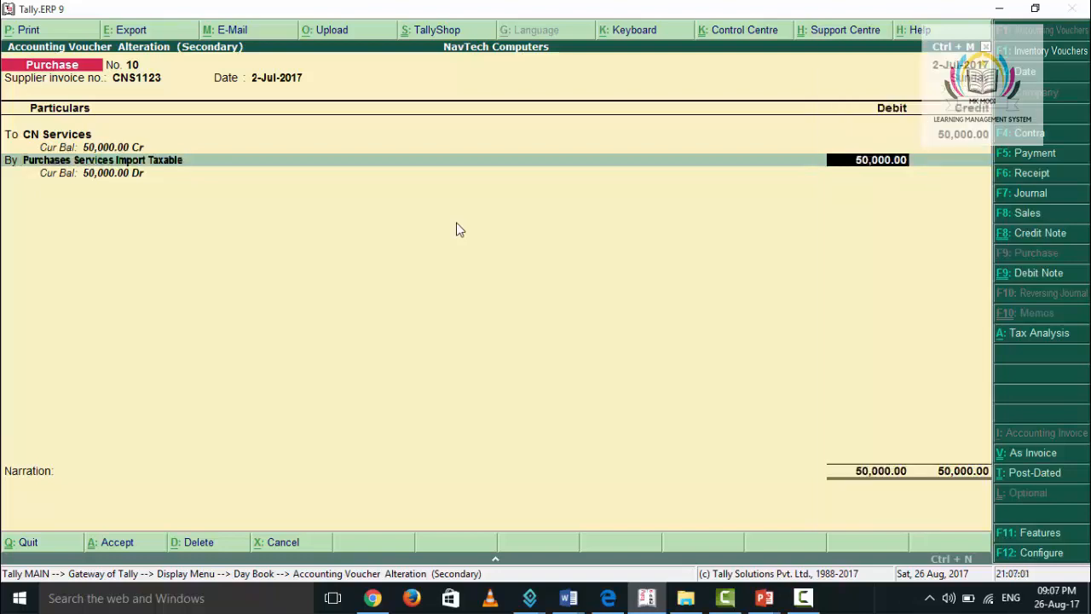
pyautogui.press('Return')
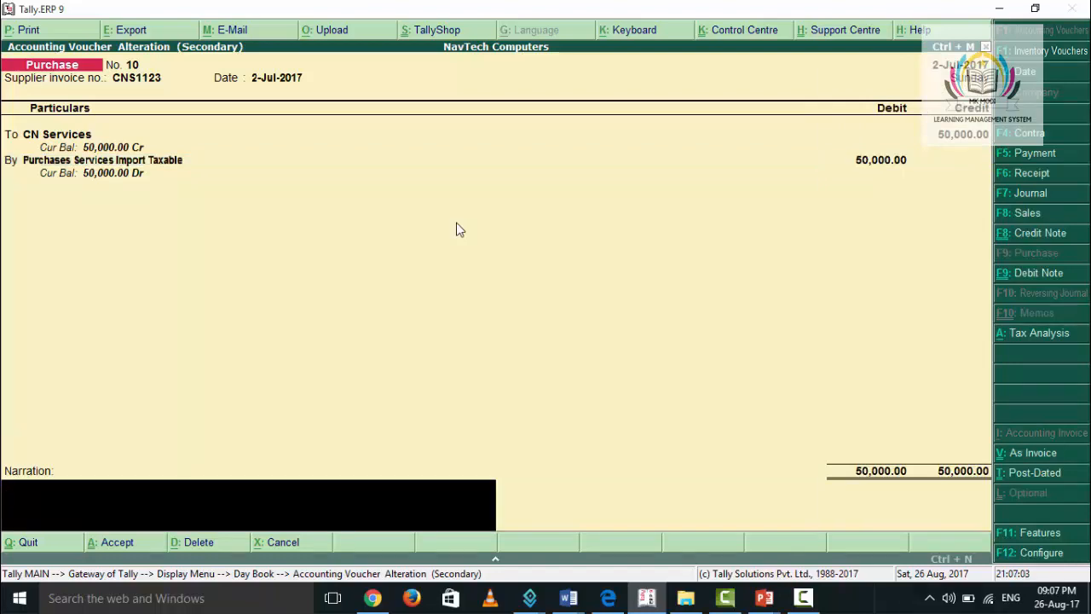
pyautogui.press('Return')
pyautogui.press('Return')
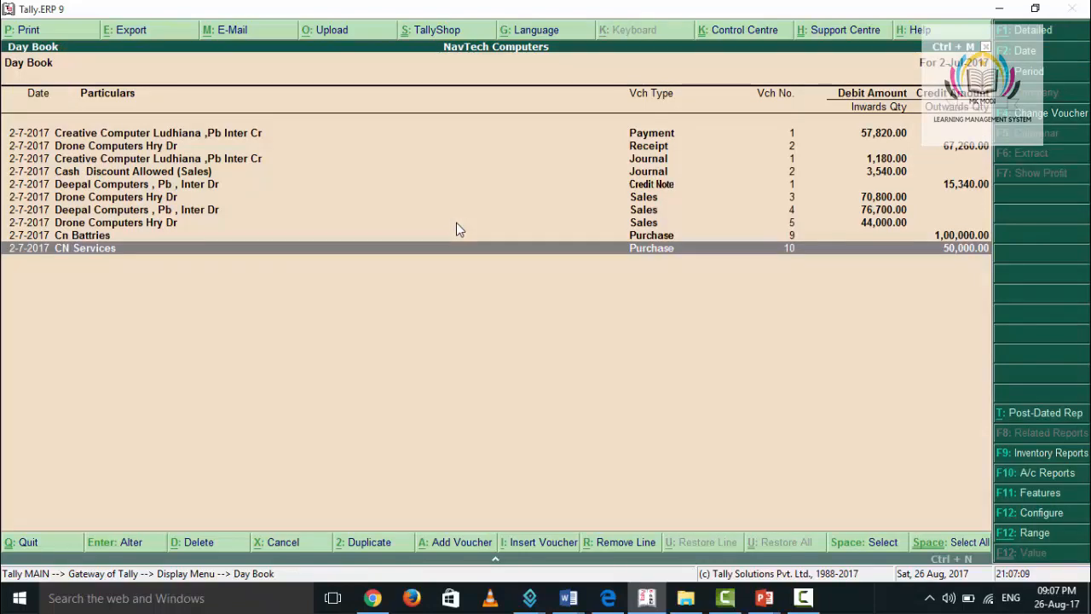
# - Leave the Day Book and open the GSTR-2 report from the statutory GST reports
pyautogui.press('Escape')
pyautogui.press('Escape')
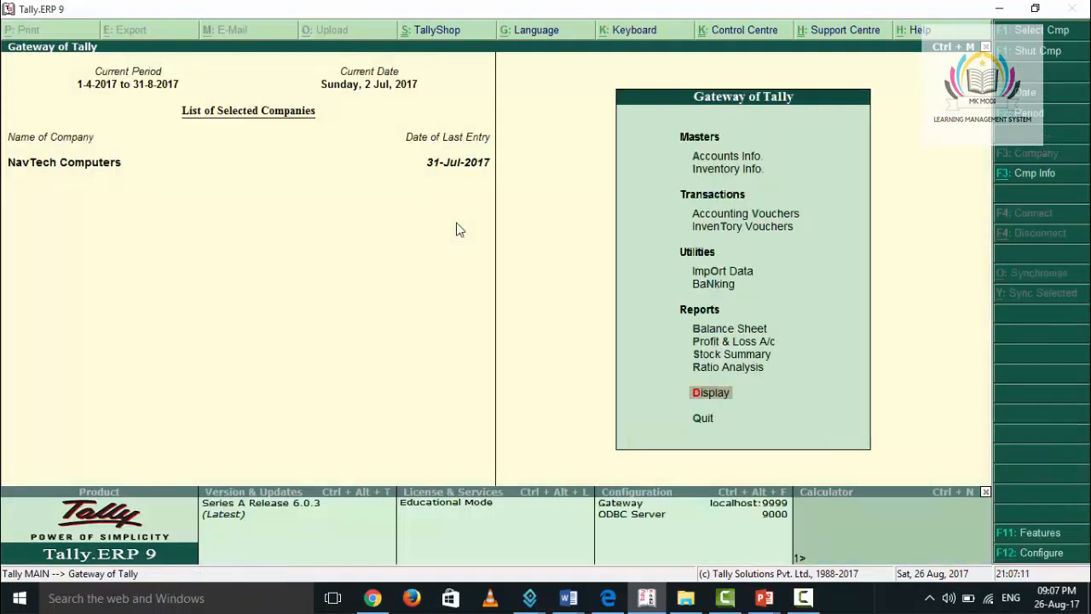
pyautogui.press('Return')
pyautogui.press('Down')
pyautogui.press('Down')
pyautogui.press('Down')
pyautogui.press('Down')
pyautogui.press('Down')
pyautogui.press('Down')
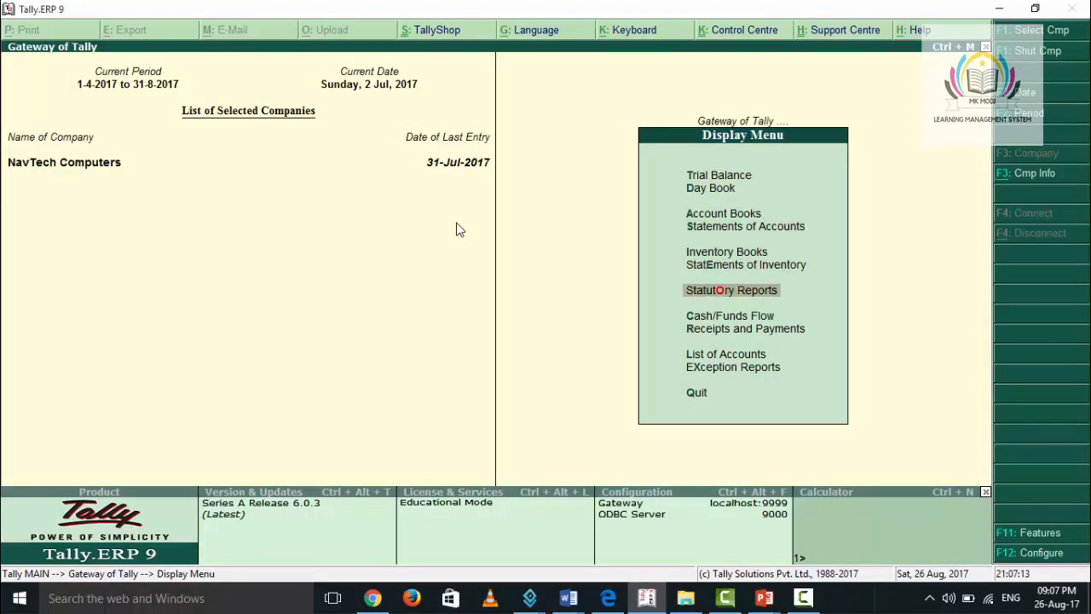
pyautogui.press('Return')
pyautogui.press('Return')
pyautogui.press('Down')
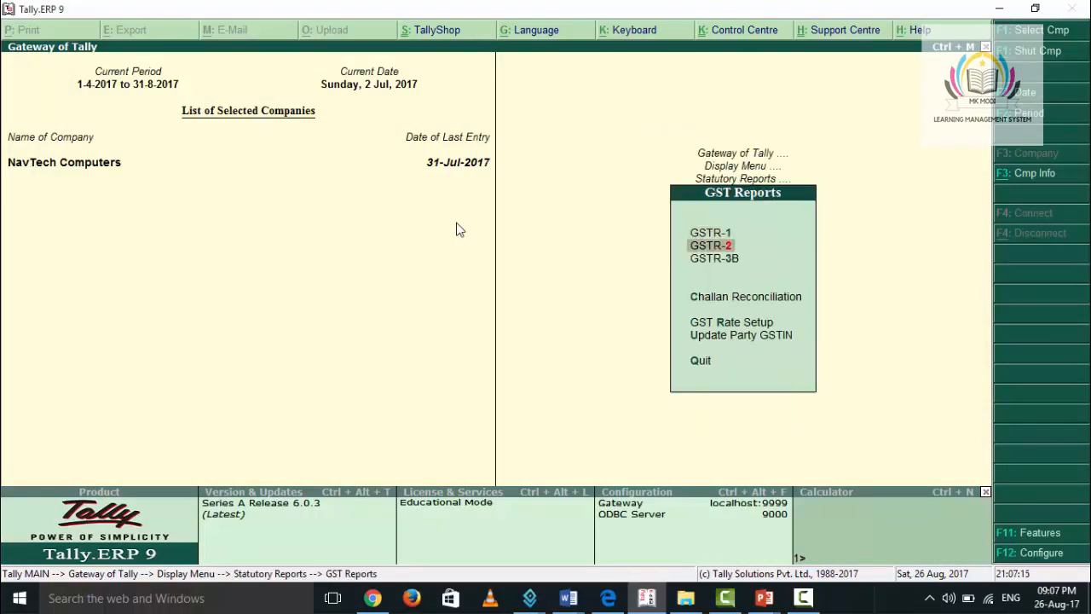
pyautogui.press('Return')
# - Drill down from Import of Services Invoices in GSTR-2 to the CN Services purchase voucher no. 10
pyautogui.press('Down')
pyautogui.press('Down')
pyautogui.press('Down')
pyautogui.press('Down')
pyautogui.press('Down')
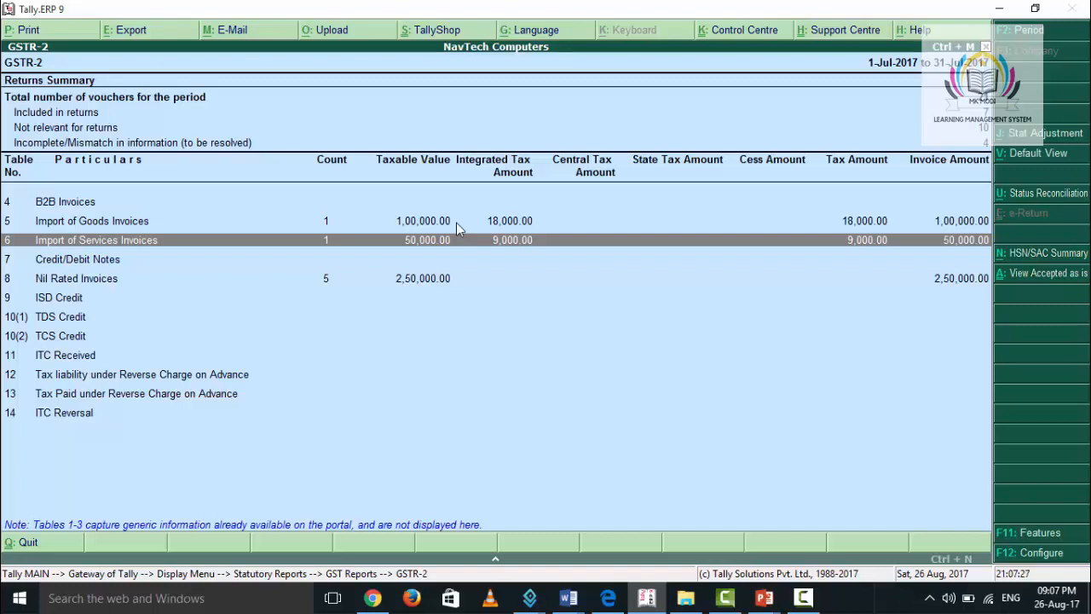
pyautogui.press('Return')
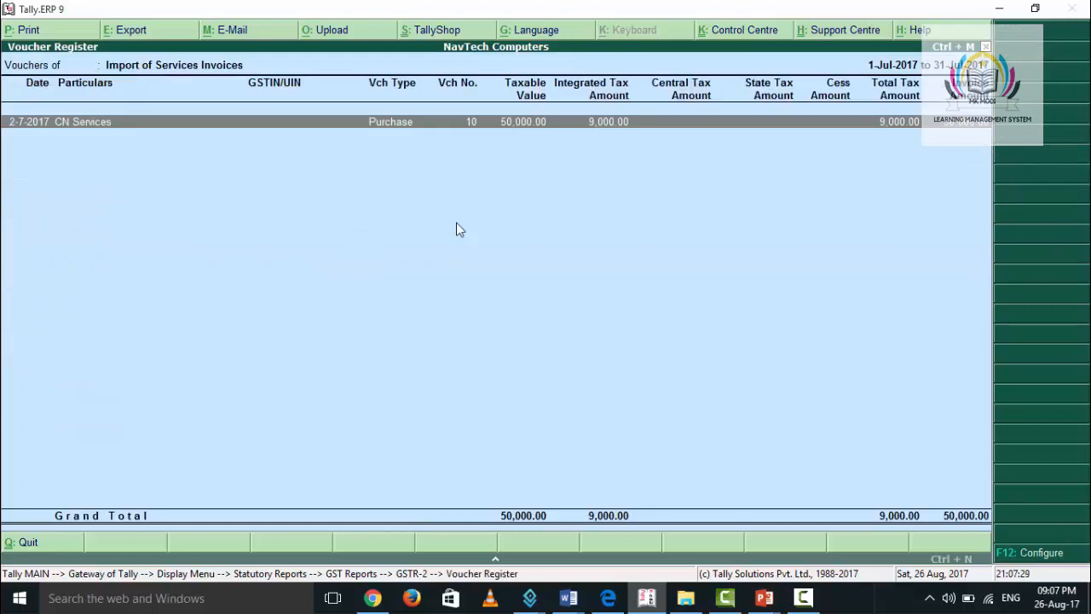
pyautogui.press('Return')
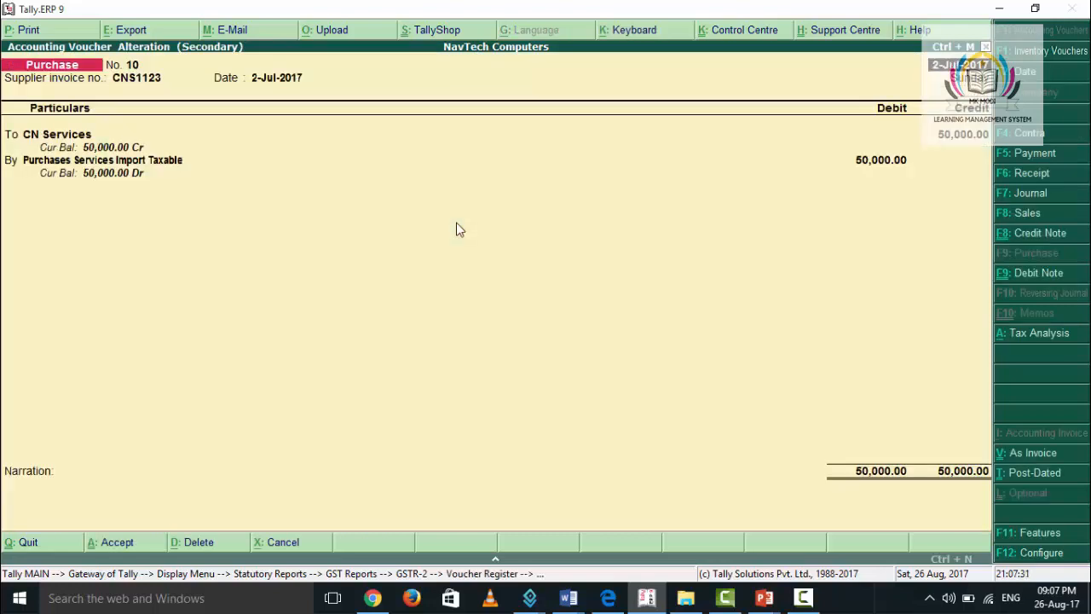